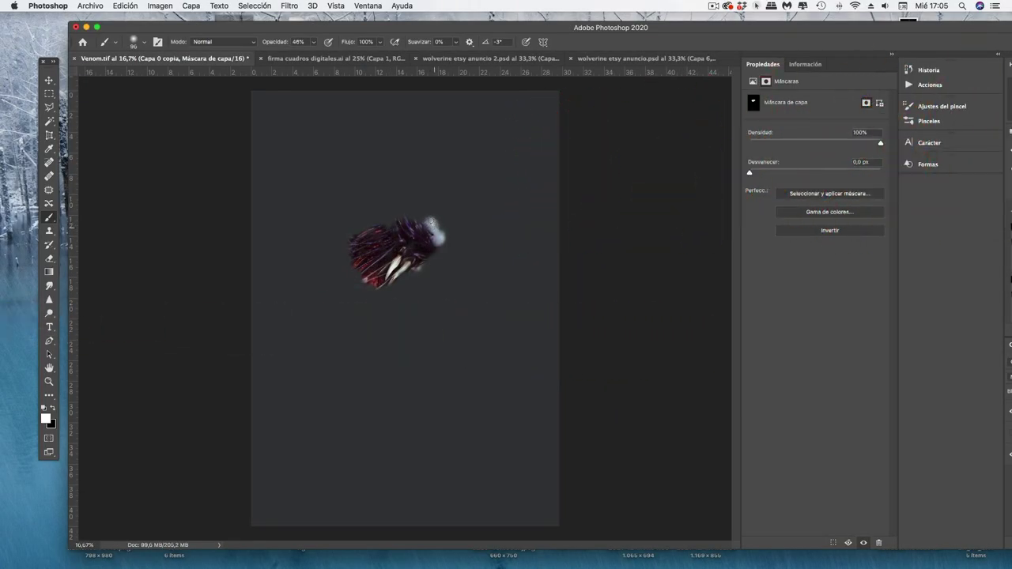
# Paint white on the mask to enlarge the eye upward and to the left.
pyautogui.moveTo(441, 236); pyautogui.dragTo(444, 227)
pyautogui.moveTo(433, 228); pyautogui.dragTo(426, 215)
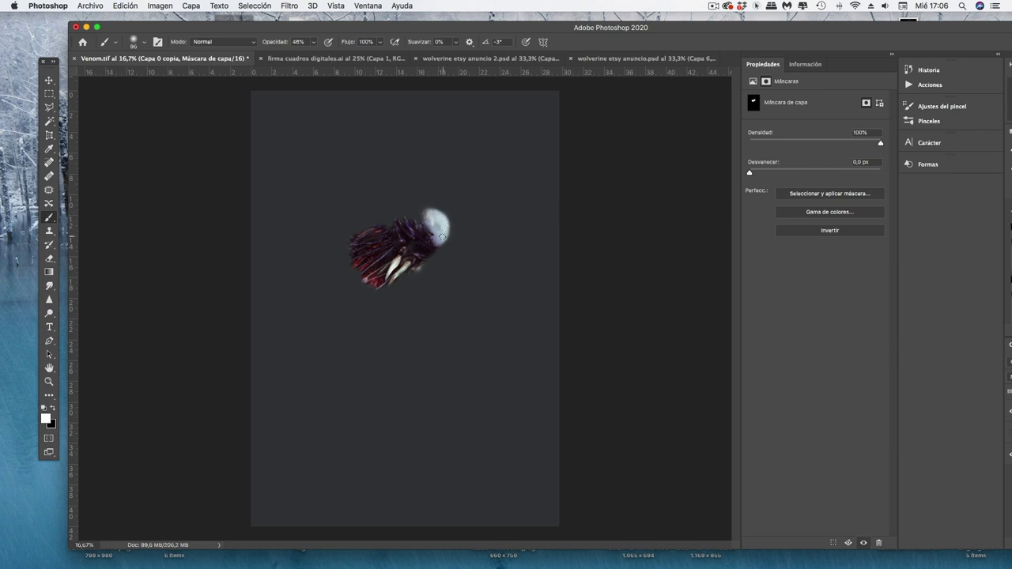
pyautogui.moveTo(448, 226); pyautogui.dragTo(441, 216)
pyautogui.moveTo(427, 215); pyautogui.dragTo(435, 209)
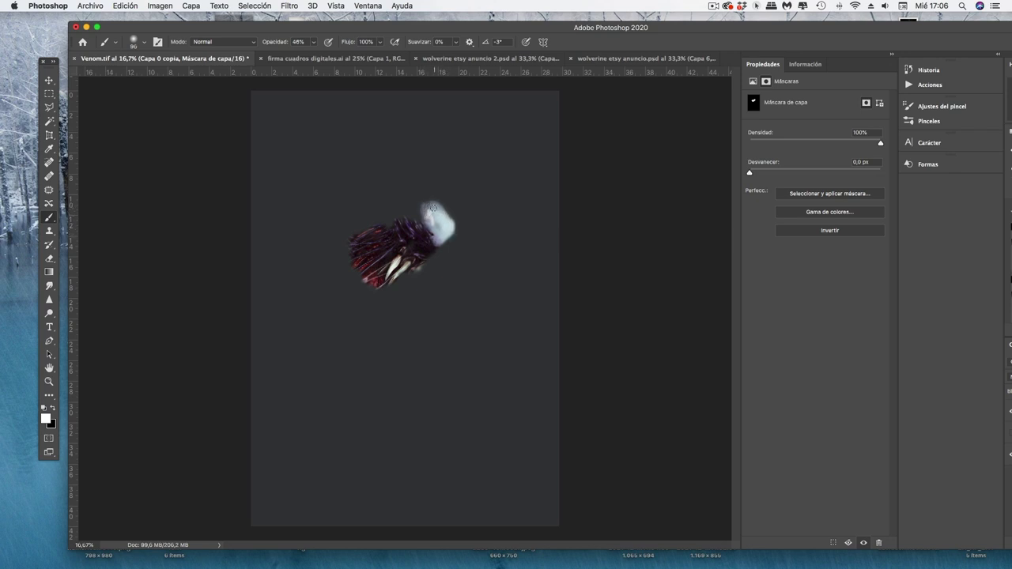
pyautogui.moveTo(425, 207); pyautogui.dragTo(431, 199)
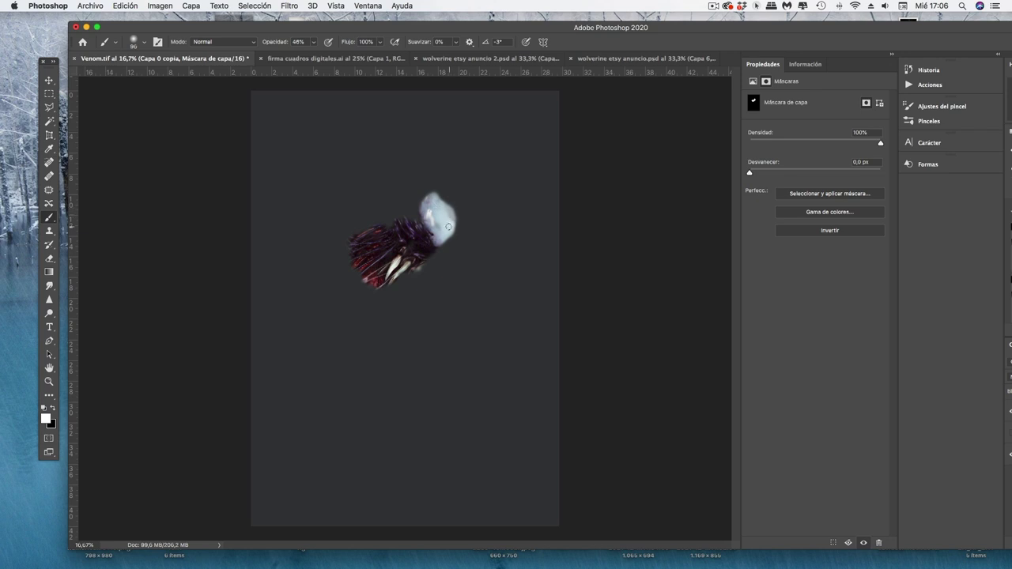
pyautogui.moveTo(428, 213); pyautogui.dragTo(433, 190)
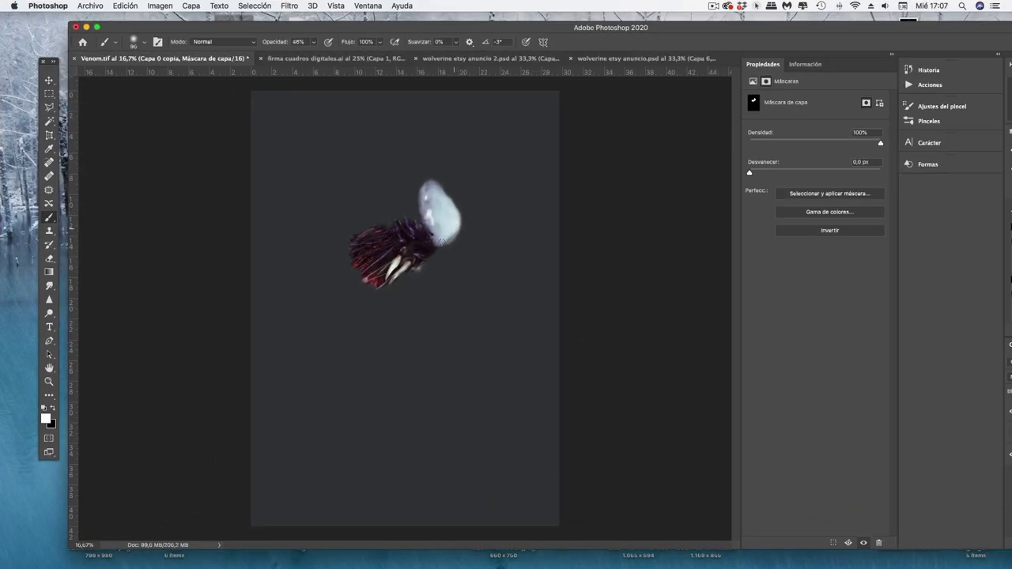
# Brighten and extend the white eye's right, lower-right and left edges.
pyautogui.moveTo(441, 240); pyautogui.dragTo(458, 222)
pyautogui.moveTo(459, 221); pyautogui.dragTo(447, 249)
pyautogui.moveTo(451, 203)
pyautogui.mouseDown()
pyautogui.moveTo(439, 185)
pyautogui.moveTo(457, 202)
pyautogui.moveTo(458, 230)
pyautogui.moveTo(467, 219)
pyautogui.moveTo(455, 241)
pyautogui.moveTo(465, 212)
pyautogui.mouseUp()
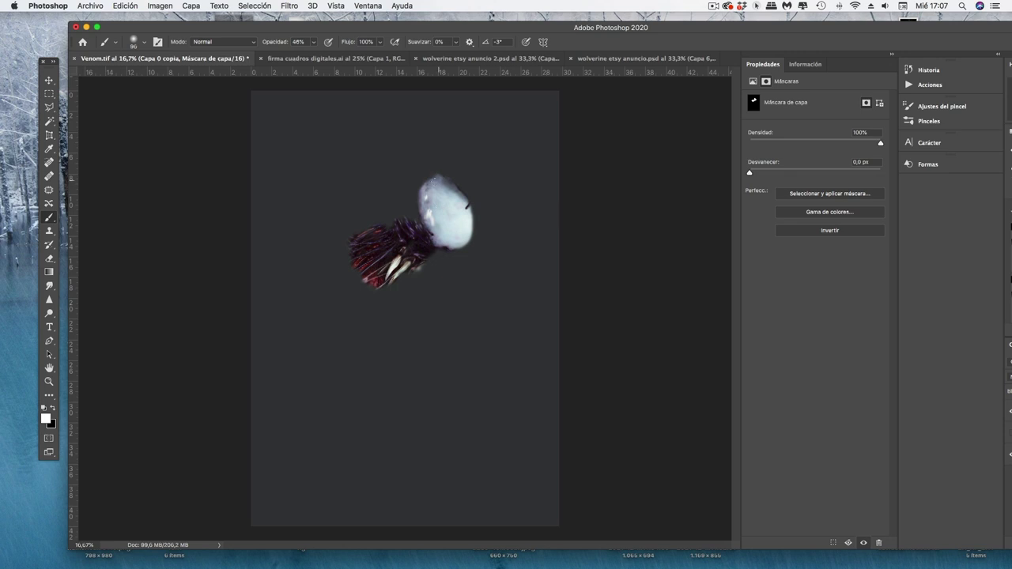
pyautogui.moveTo(422, 201); pyautogui.dragTo(418, 184)
pyautogui.moveTo(454, 241); pyautogui.dragTo(472, 229)
pyautogui.moveTo(471, 208); pyautogui.dragTo(475, 230)
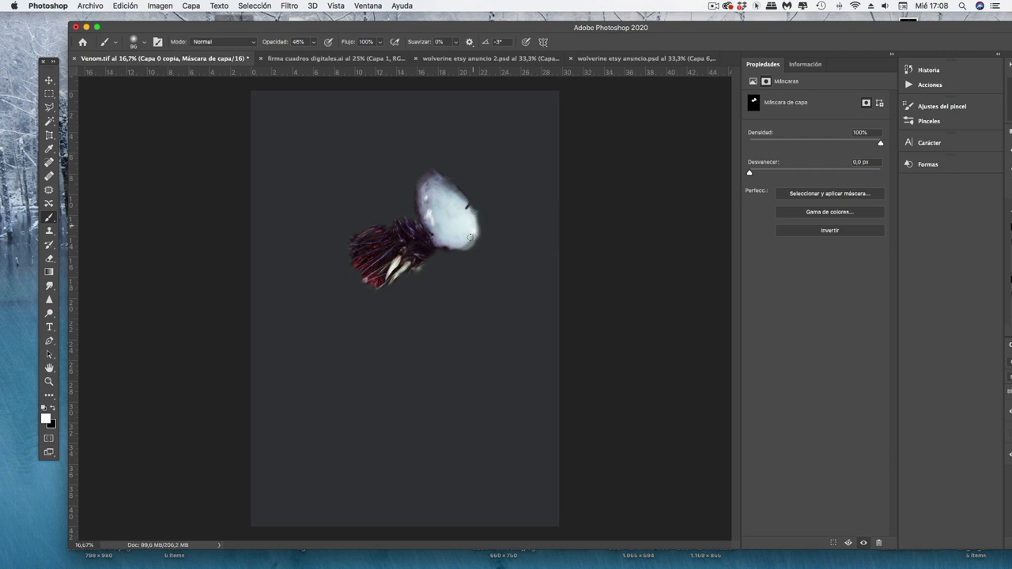
pyautogui.click(338, 7)
# Extend the white eye's right edge with another mask stroke.
pyautogui.press('Escape')
pyautogui.moveTo(473, 212); pyautogui.dragTo(479, 234)
pyautogui.click(336, 6)
pyautogui.press('Escape')
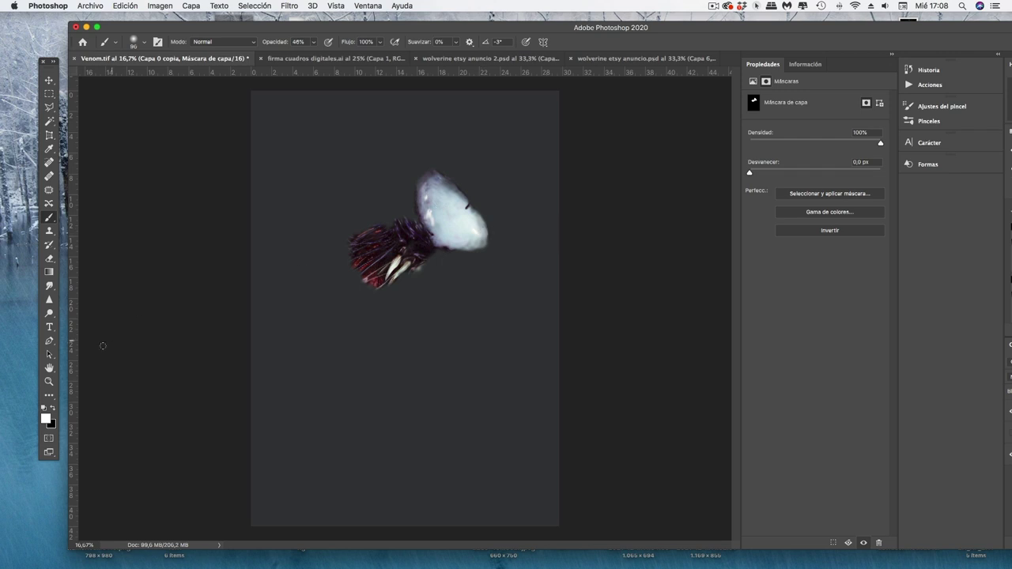
# Sample a grey from the canvas, then set the foreground to near-white #faf6f6.
pyautogui.click(49, 354)
pyautogui.click(49, 231)
pyautogui.press('i')
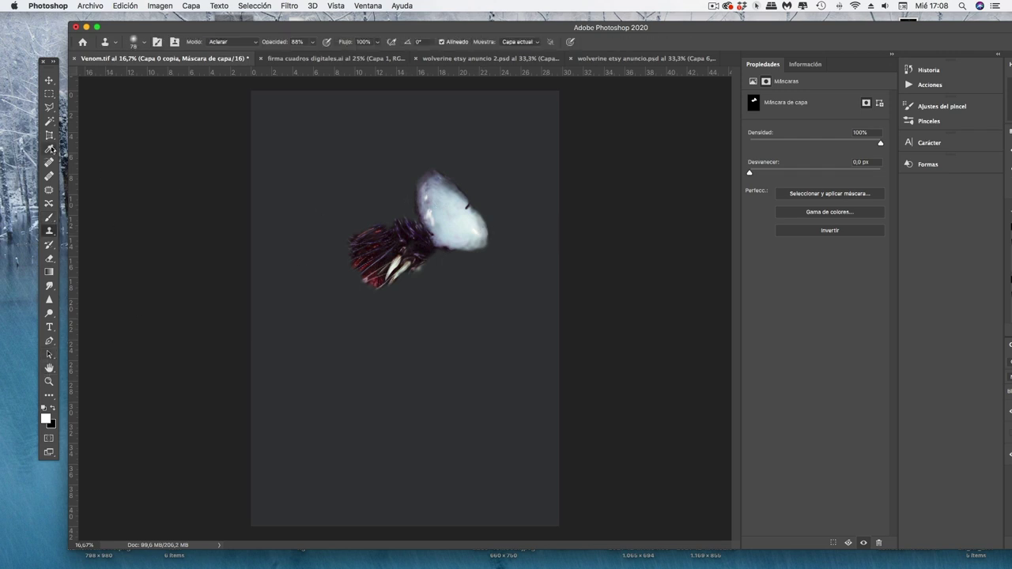
pyautogui.click(419, 183)
pyautogui.press('b')
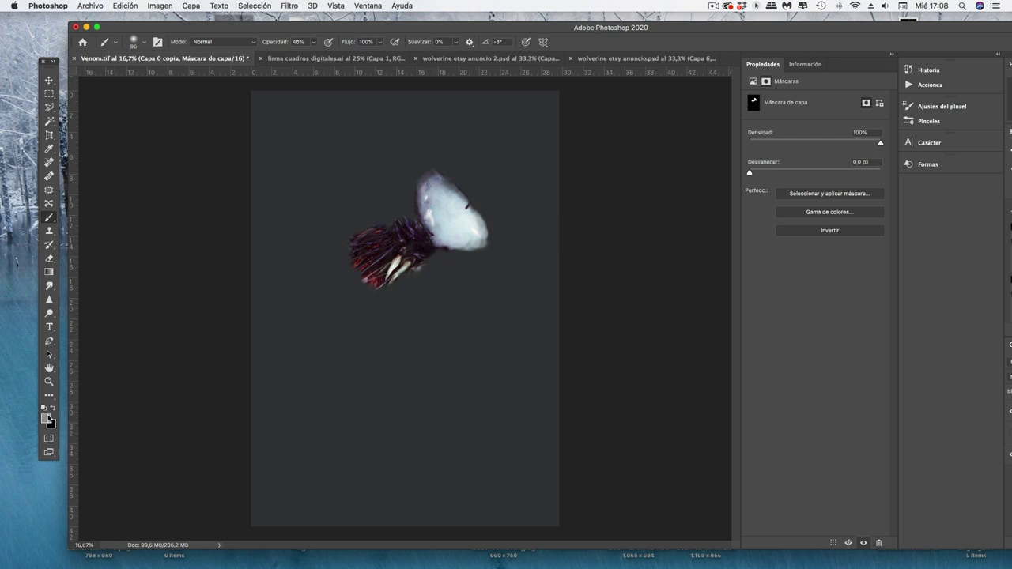
pyautogui.click(46, 417)
pyautogui.click(307, 121)
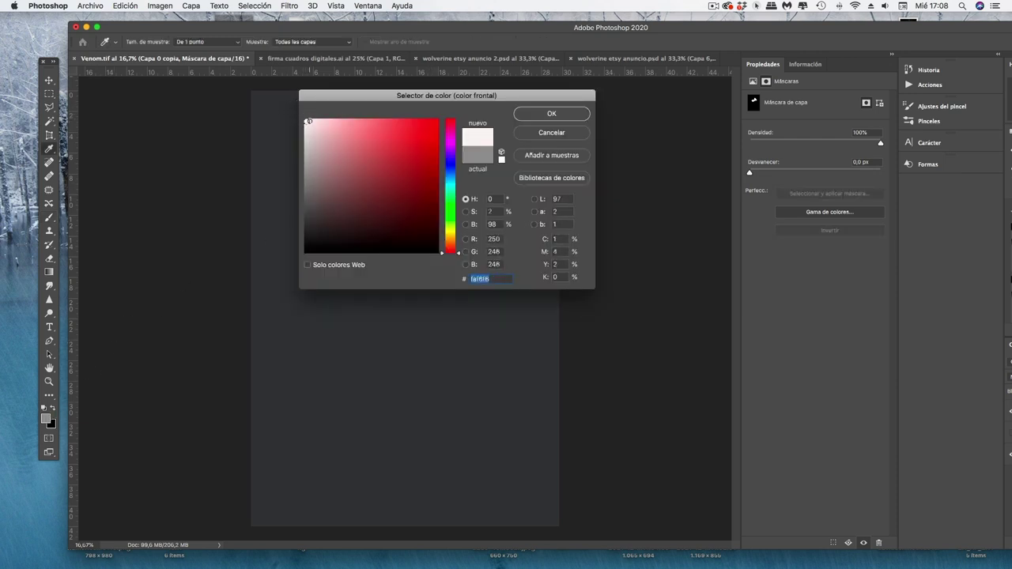
pyautogui.click(551, 114)
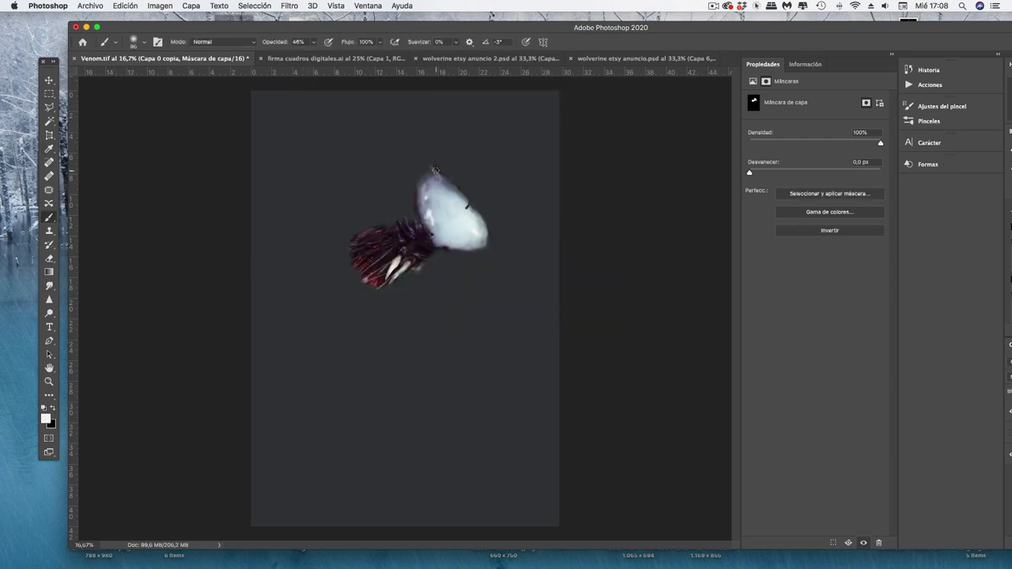
# Reveal dark detail at the top of the head and extend the eye's right edge.
pyautogui.moveTo(433, 155); pyautogui.dragTo(422, 172)
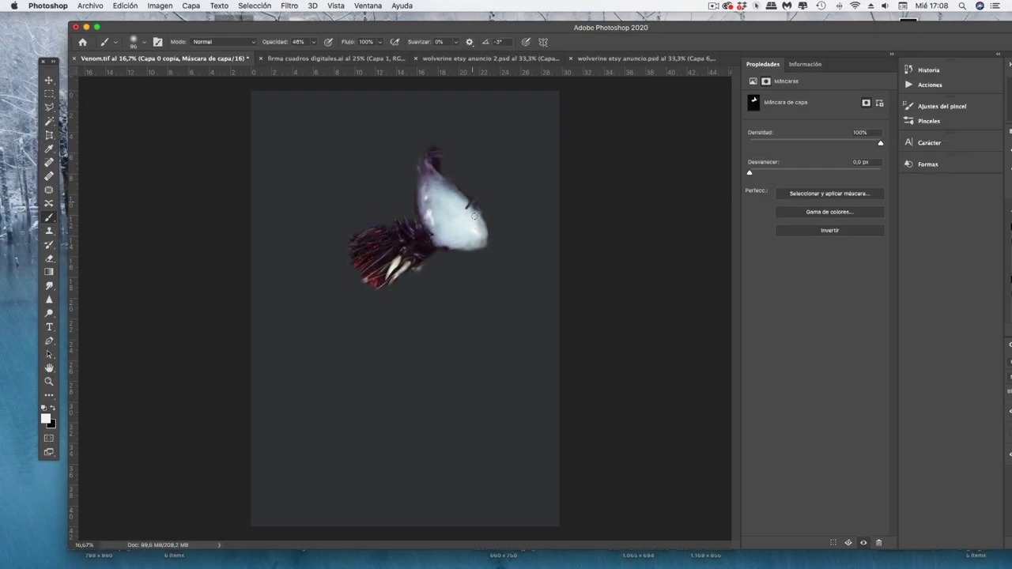
pyautogui.moveTo(477, 214); pyautogui.dragTo(486, 246)
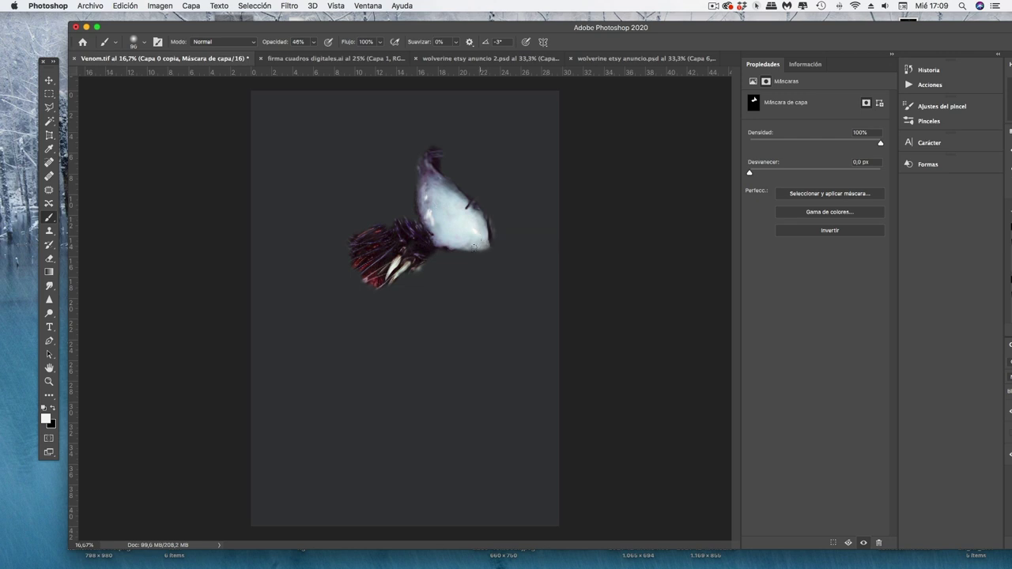
pyautogui.click(289, 6)
pyautogui.moveTo(306, 131)
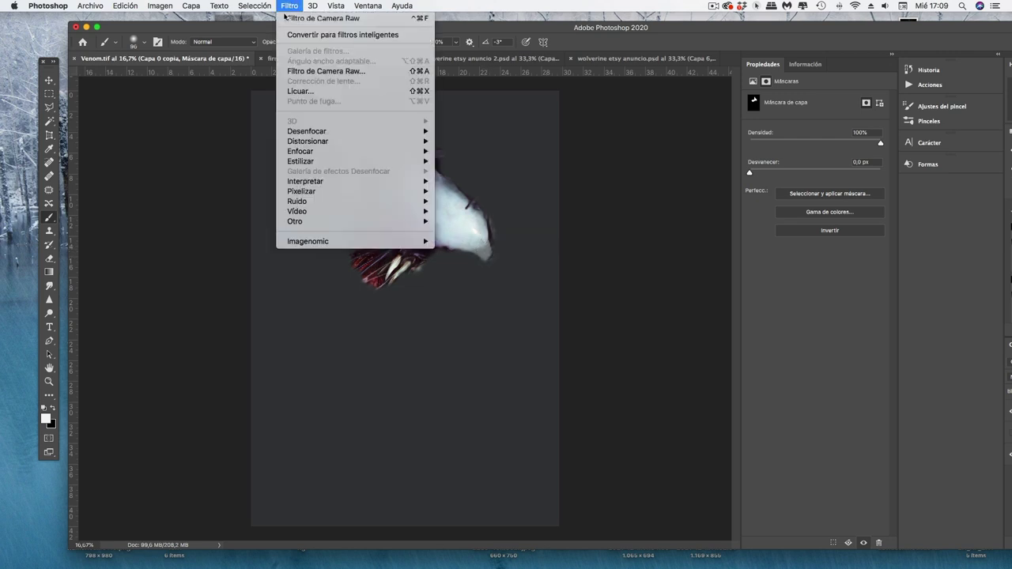
# Paint a dark purple edge along the top of the head out to its tip.
pyautogui.click(477, 6)
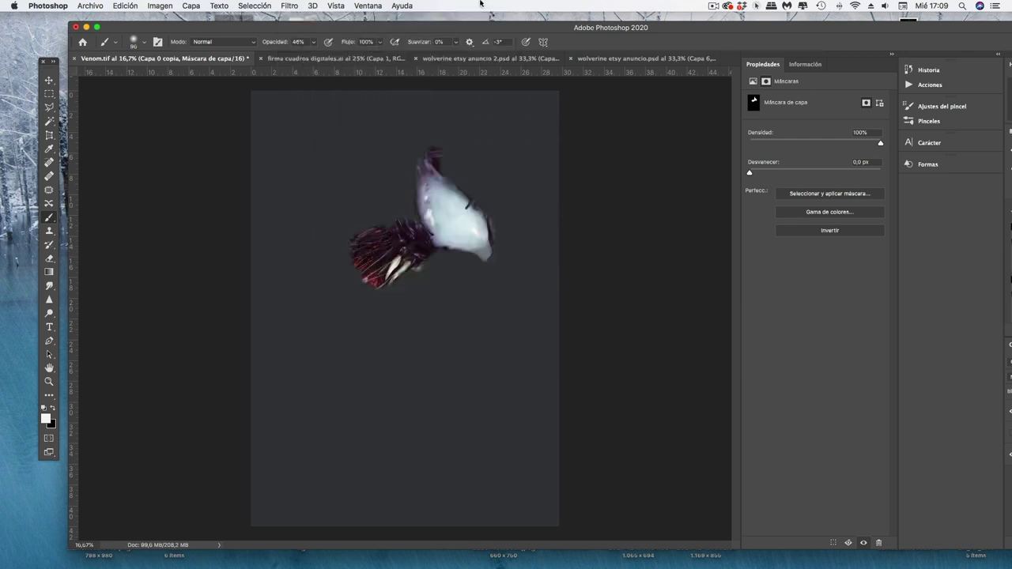
pyautogui.moveTo(422, 157); pyautogui.dragTo(418, 181)
pyautogui.click(53, 408)
pyautogui.click(52, 408)
pyautogui.moveTo(462, 151); pyautogui.dragTo(450, 153)
pyautogui.click(47, 419)
pyautogui.click(552, 125)
pyautogui.moveTo(467, 155); pyautogui.dragTo(472, 175)
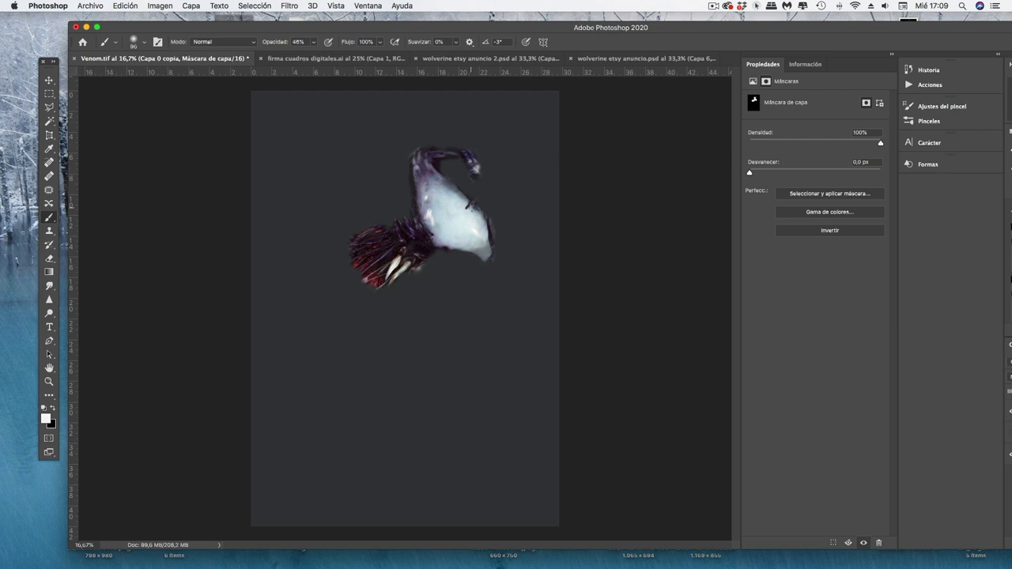
# Mix a dark violet colour, then with white reveal detail at the eye's upper right.
pyautogui.click(54, 409)
pyautogui.click(45, 416)
pyautogui.moveTo(453, 136); pyautogui.dragTo(453, 148)
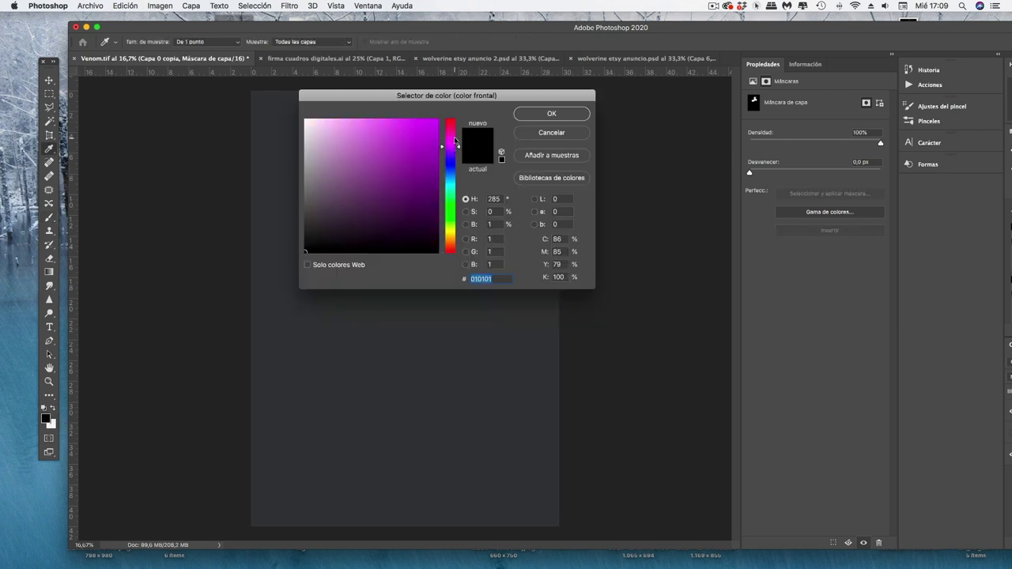
pyautogui.click(551, 113)
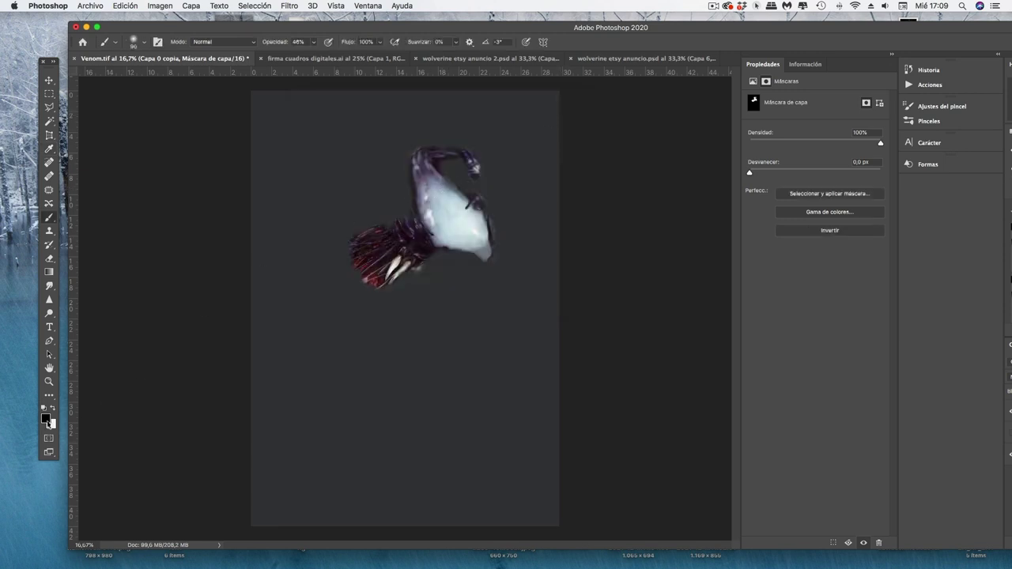
pyautogui.click(46, 419)
pyautogui.click(551, 113)
pyautogui.click(54, 408)
pyautogui.moveTo(458, 183); pyautogui.dragTo(475, 180)
# Adjust the brush to 39% opacity with flow kept at 100%.
pyautogui.click(314, 42)
pyautogui.moveTo(316, 54); pyautogui.dragTo(306, 57)
pyautogui.click(399, 212)
pyautogui.click(314, 42)
pyautogui.click(402, 212)
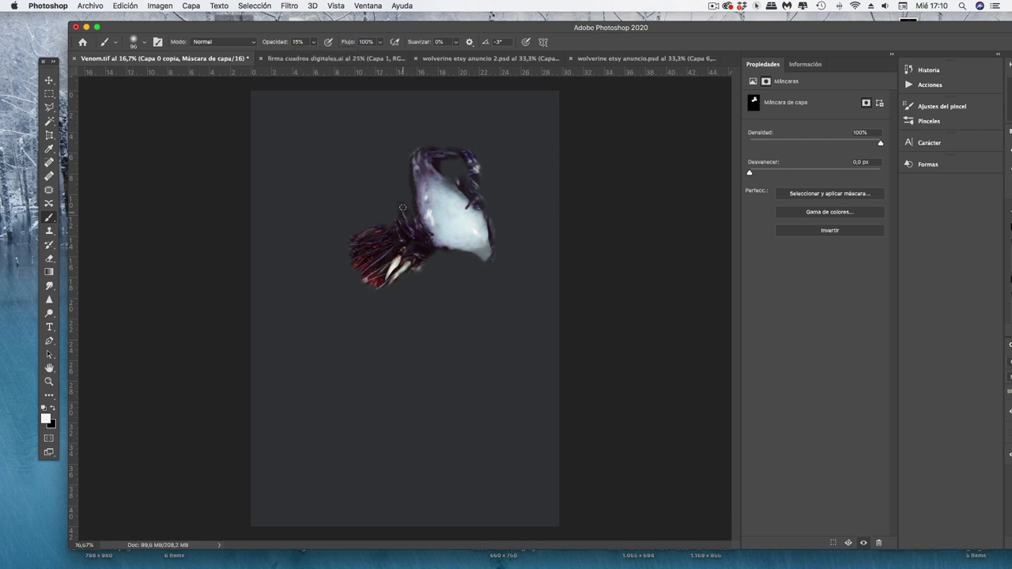
pyautogui.click(377, 42)
pyautogui.moveTo(380, 57); pyautogui.dragTo(390, 57)
pyautogui.click(400, 211)
pyautogui.click(380, 42)
pyautogui.click(314, 42)
pyautogui.moveTo(316, 57); pyautogui.dragTo(329, 56)
pyautogui.click(404, 213)
# With the soft Circular difuso brush, paint hair strands on the head's left and reveal the claw.
pyautogui.click(143, 42)
pyautogui.doubleClick(149, 164)
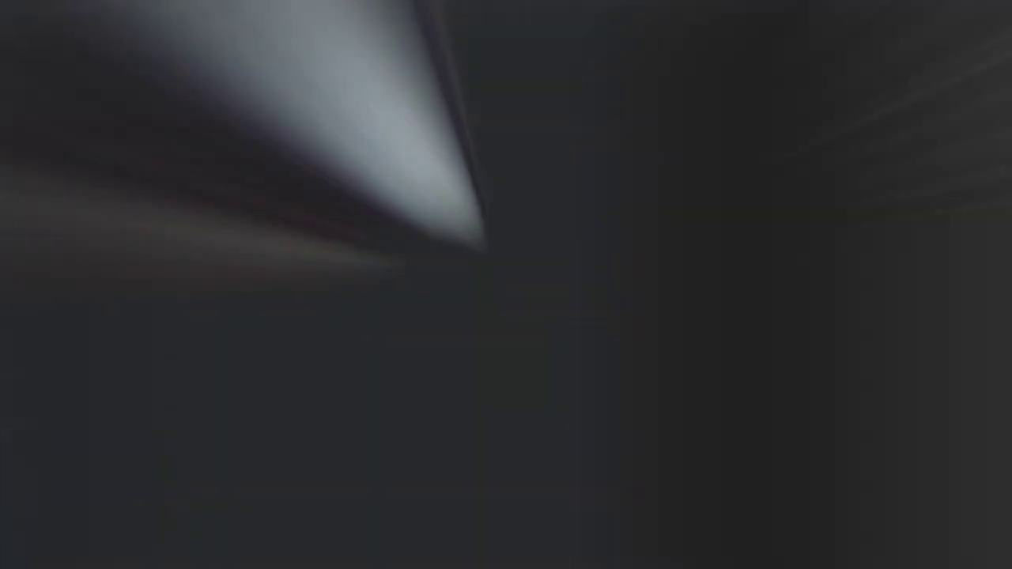
pyautogui.moveTo(389, 204); pyautogui.dragTo(385, 183)
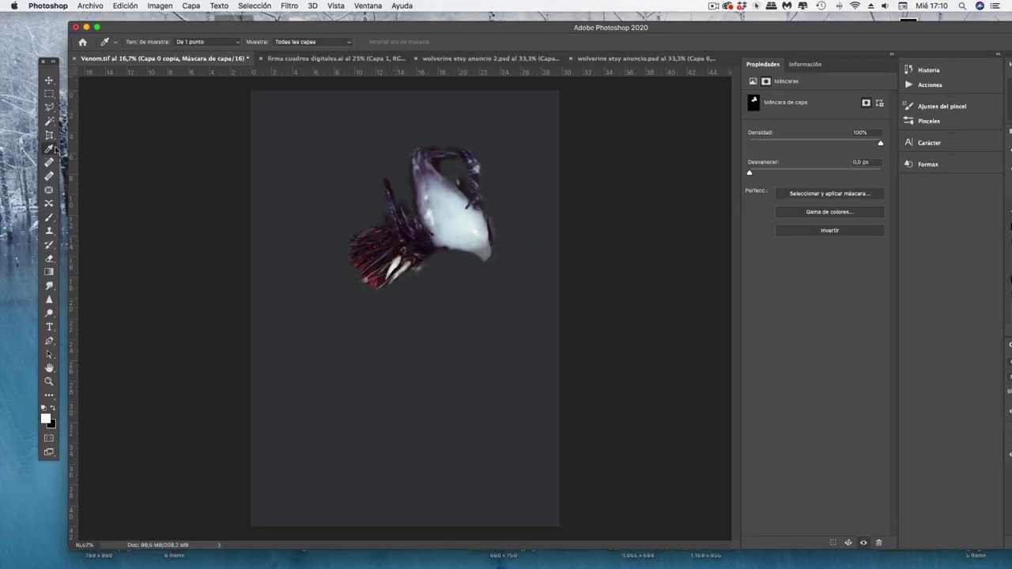
pyautogui.click(419, 267)
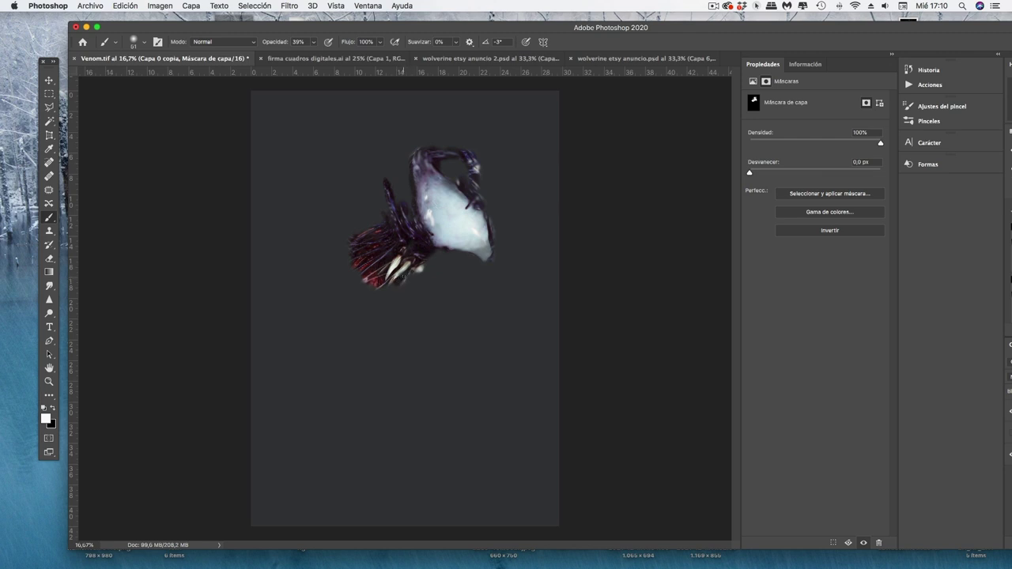
pyautogui.moveTo(414, 275); pyautogui.dragTo(406, 287)
# Lengthen the fang below the head and darken the white tip at the lower right.
pyautogui.click(289, 6)
pyautogui.moveTo(307, 131)
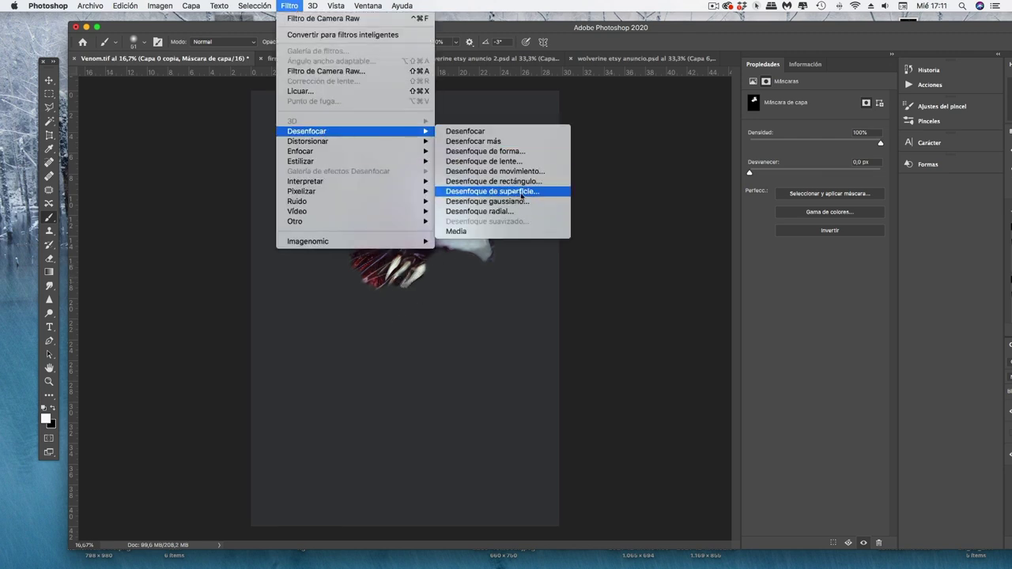
pyautogui.click(430, 278)
pyautogui.moveTo(431, 279)
pyautogui.mouseDown()
pyautogui.moveTo(421, 294)
pyautogui.moveTo(396, 298)
pyautogui.moveTo(408, 302)
pyautogui.mouseUp()
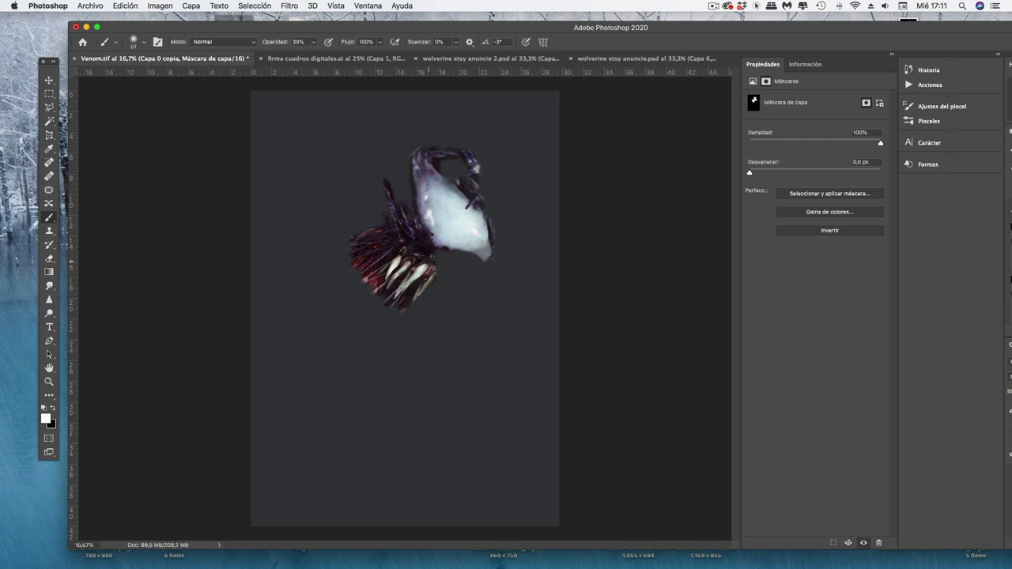
pyautogui.click(132, 41)
pyautogui.click(461, 172)
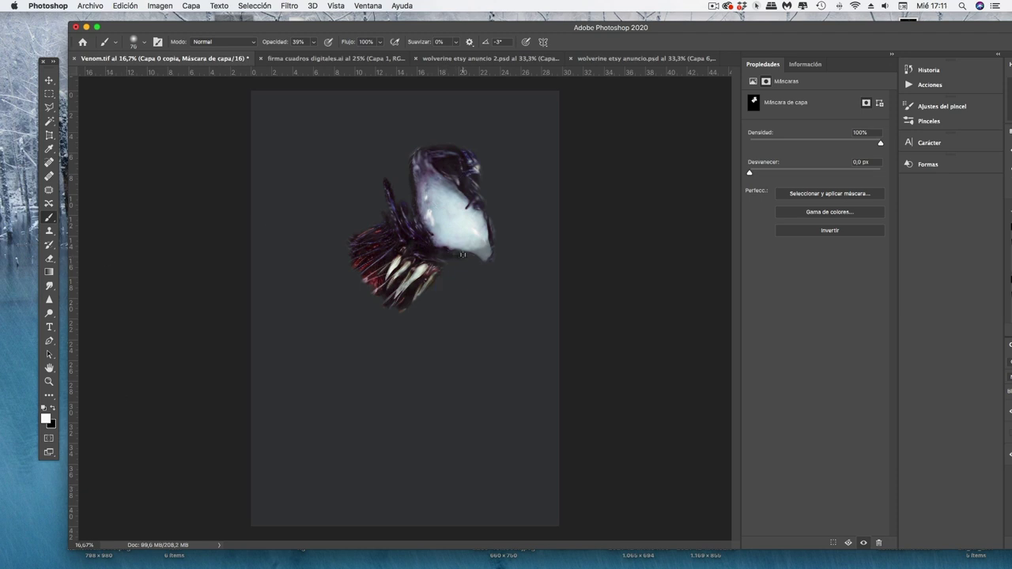
pyautogui.moveTo(433, 254)
pyautogui.mouseDown()
pyautogui.moveTo(483, 274)
pyautogui.moveTo(473, 267)
pyautogui.mouseUp()
# Shrink the brush to size 48, stroke the head's right edge, and pick a new foreground colour.
pyautogui.click(134, 41)
pyautogui.moveTo(158, 77); pyautogui.dragTo(143, 77)
pyautogui.press('Return')
pyautogui.moveTo(496, 256); pyautogui.dragTo(498, 231)
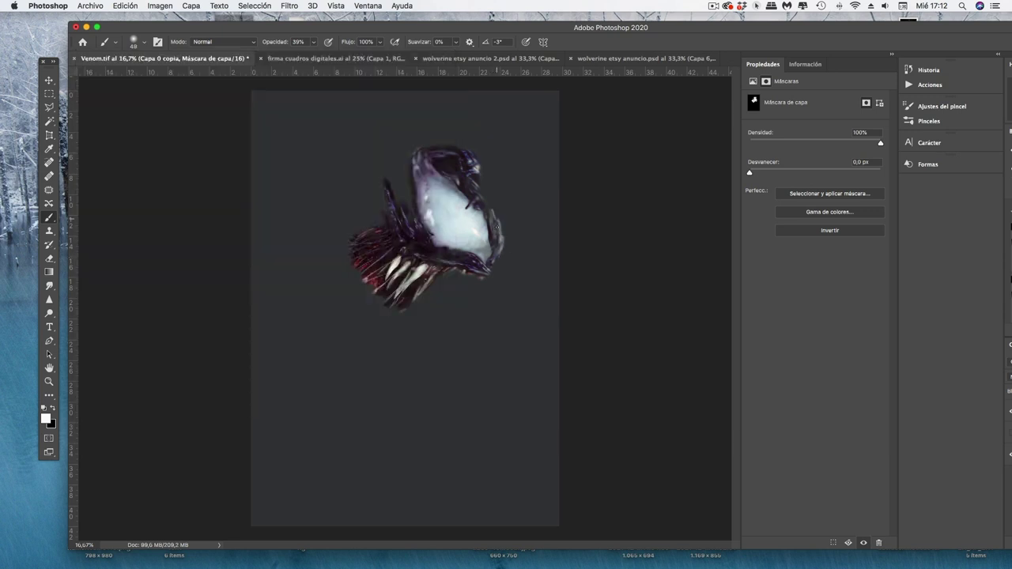
pyautogui.click(45, 418)
pyautogui.click(388, 181)
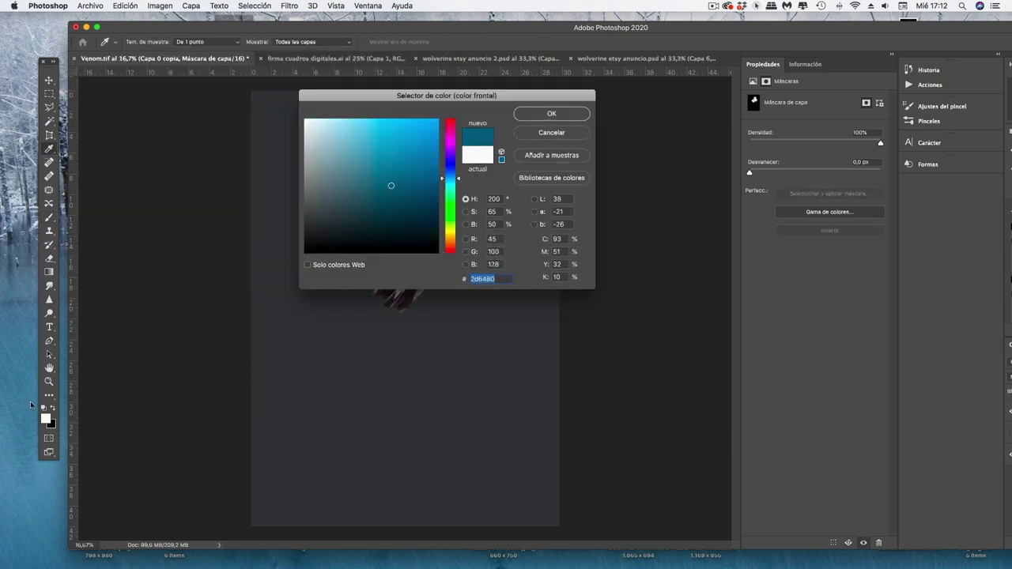
# Set the foreground paint colour to white.
pyautogui.press('Return')
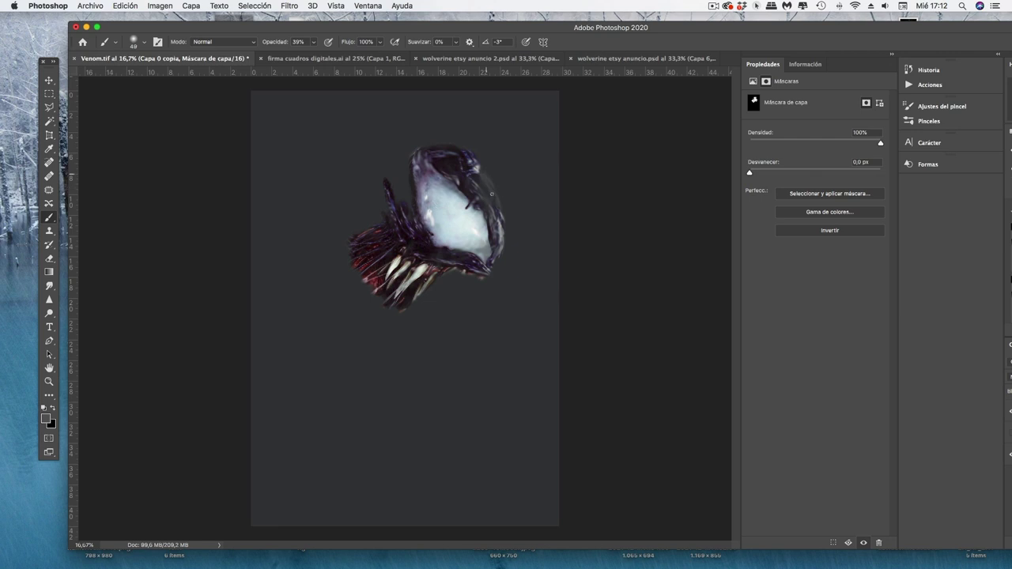
pyautogui.click(45, 419)
pyautogui.click(305, 121)
pyautogui.press('Return')
# Reveal the head's right outline on the mask, undoing and repainting the stroke.
pyautogui.moveTo(484, 192)
pyautogui.mouseDown()
pyautogui.moveTo(503, 252)
pyautogui.moveTo(496, 285)
pyautogui.moveTo(494, 190)
pyautogui.moveTo(478, 170)
pyautogui.moveTo(510, 208)
pyautogui.mouseUp()
pyautogui.press('super+z')
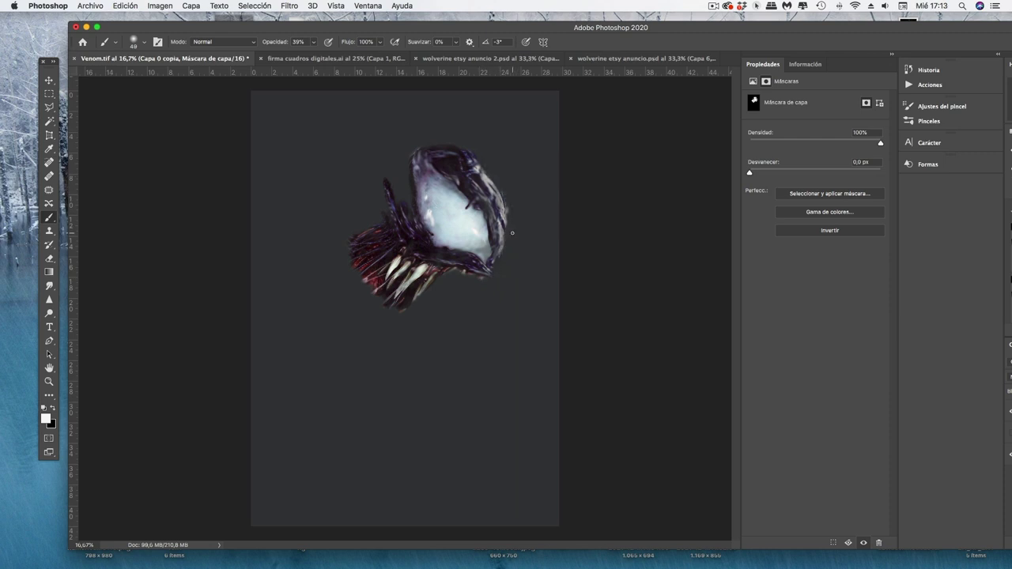
pyautogui.press('super+z')
pyautogui.press('z')
pyautogui.press('super+z')
pyautogui.press('b')
pyautogui.moveTo(483, 198)
pyautogui.mouseDown()
pyautogui.moveTo(506, 237)
pyautogui.moveTo(484, 170)
pyautogui.moveTo(451, 286)
pyautogui.moveTo(478, 286)
pyautogui.moveTo(447, 311)
pyautogui.moveTo(457, 284)
pyautogui.moveTo(430, 308)
pyautogui.moveTo(466, 299)
pyautogui.moveTo(463, 278)
pyautogui.moveTo(444, 276)
pyautogui.moveTo(434, 305)
pyautogui.moveTo(447, 272)
pyautogui.moveTo(463, 283)
pyautogui.moveTo(465, 299)
pyautogui.moveTo(422, 300)
pyautogui.moveTo(425, 278)
pyautogui.mouseUp()
# Reveal a row of teeth and red drool along the lower jaw, right to left.
pyautogui.moveTo(434, 316)
pyautogui.mouseDown()
pyautogui.moveTo(483, 294)
pyautogui.moveTo(500, 270)
pyautogui.mouseUp()
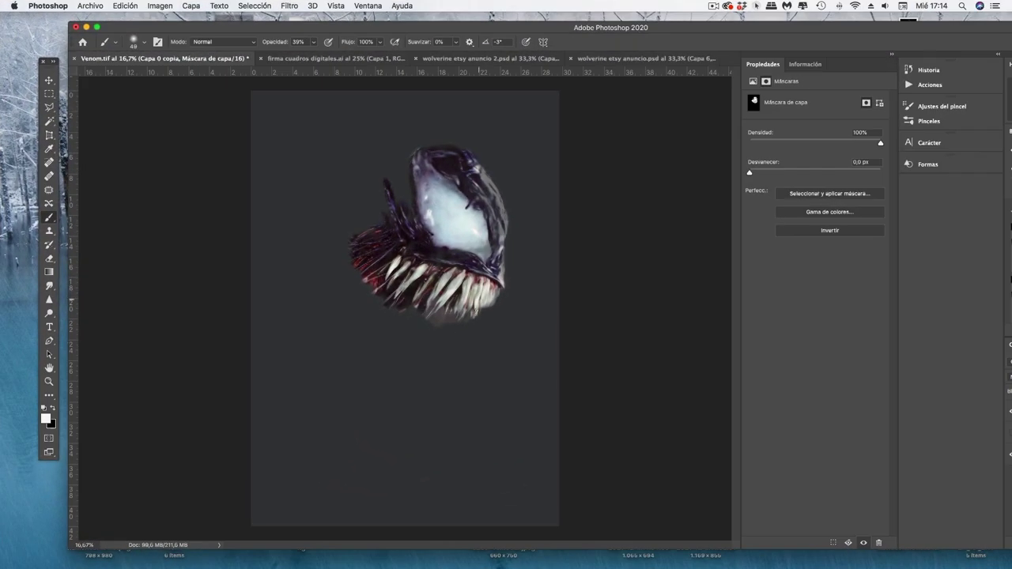
pyautogui.moveTo(491, 310)
pyautogui.mouseDown()
pyautogui.moveTo(458, 285)
pyautogui.moveTo(353, 285)
pyautogui.moveTo(352, 266)
pyautogui.mouseUp()
pyautogui.moveTo(373, 323)
pyautogui.mouseDown()
pyautogui.moveTo(345, 322)
pyautogui.moveTo(354, 302)
pyautogui.moveTo(338, 324)
pyautogui.moveTo(361, 273)
pyautogui.moveTo(333, 306)
pyautogui.moveTo(348, 346)
pyautogui.mouseUp()
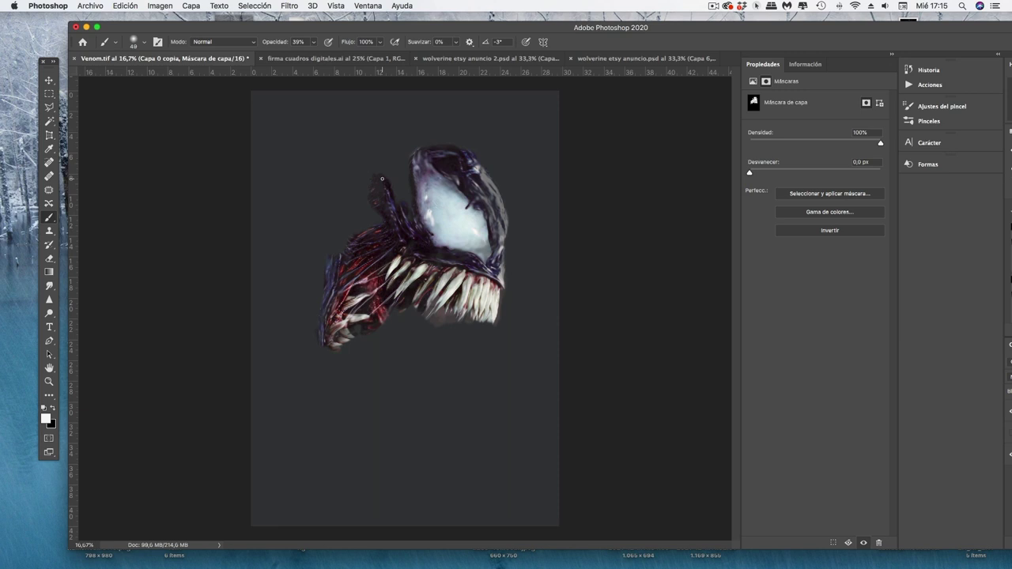
pyautogui.click(45, 418)
pyautogui.press('Escape')
pyautogui.press('i')
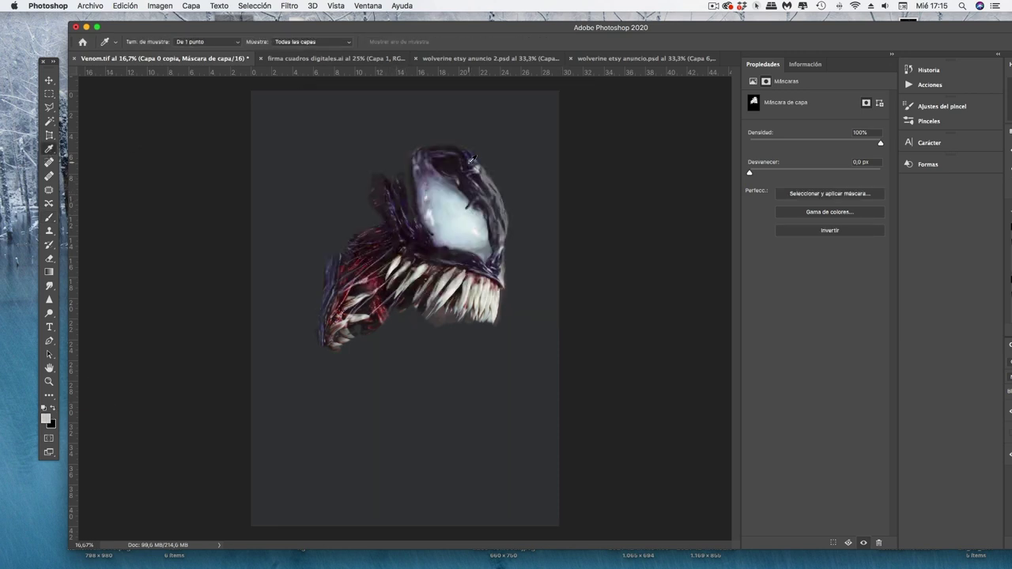
# With the Brush tool, paint the mask along the head's dark left edge down to the lower left.
pyautogui.click(50, 220)
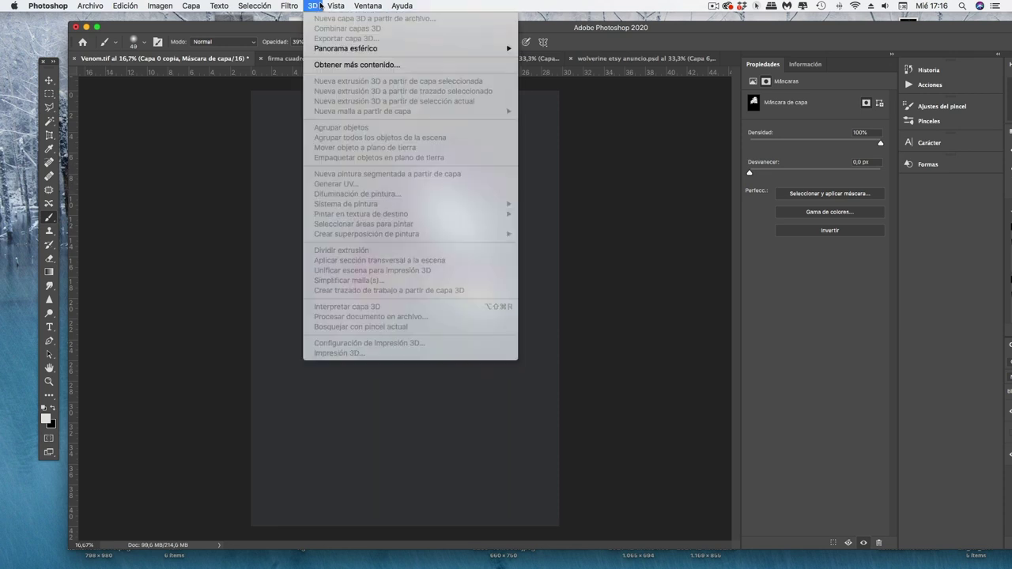
pyautogui.moveTo(333, 255); pyautogui.dragTo(340, 218)
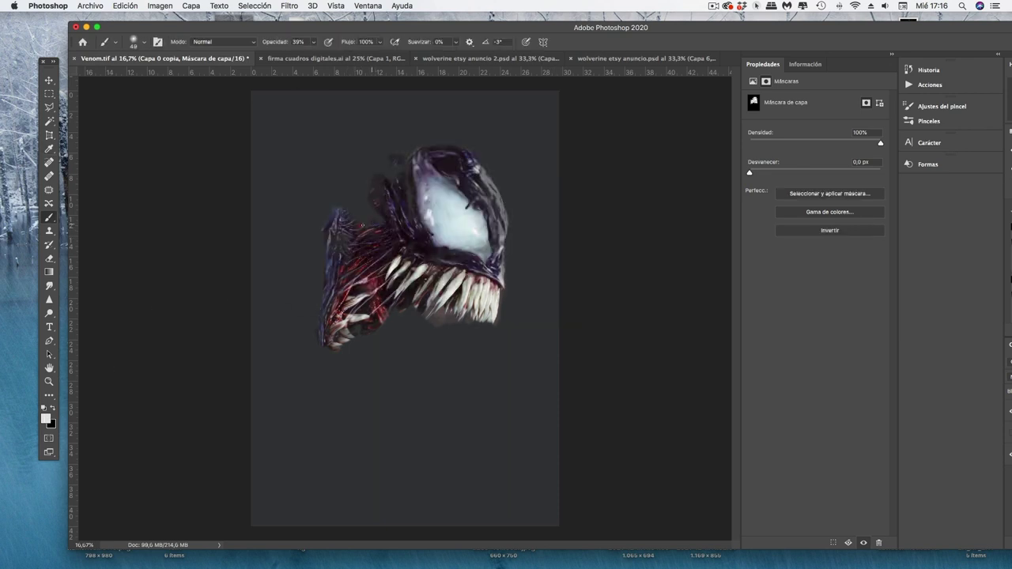
pyautogui.moveTo(349, 237); pyautogui.dragTo(330, 268)
pyautogui.moveTo(321, 303)
pyautogui.mouseDown()
pyautogui.moveTo(315, 334)
pyautogui.moveTo(330, 401)
pyautogui.mouseUp()
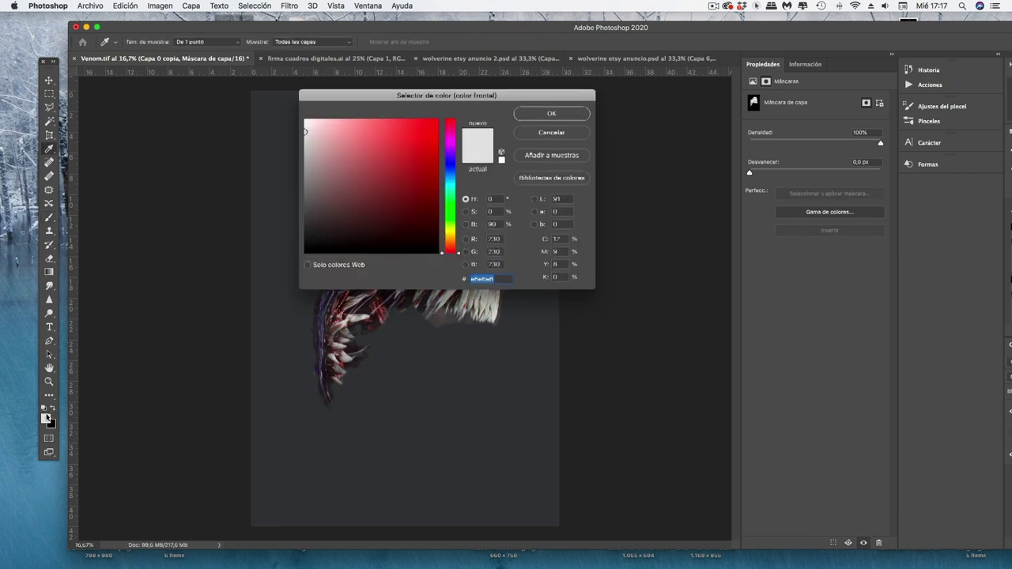
# Reveal the red jaw strands and the start of the tongue below the jaw.
pyautogui.moveTo(347, 333)
pyautogui.mouseDown()
pyautogui.moveTo(388, 346)
pyautogui.moveTo(383, 338)
pyautogui.moveTo(409, 313)
pyautogui.moveTo(408, 356)
pyautogui.mouseUp()
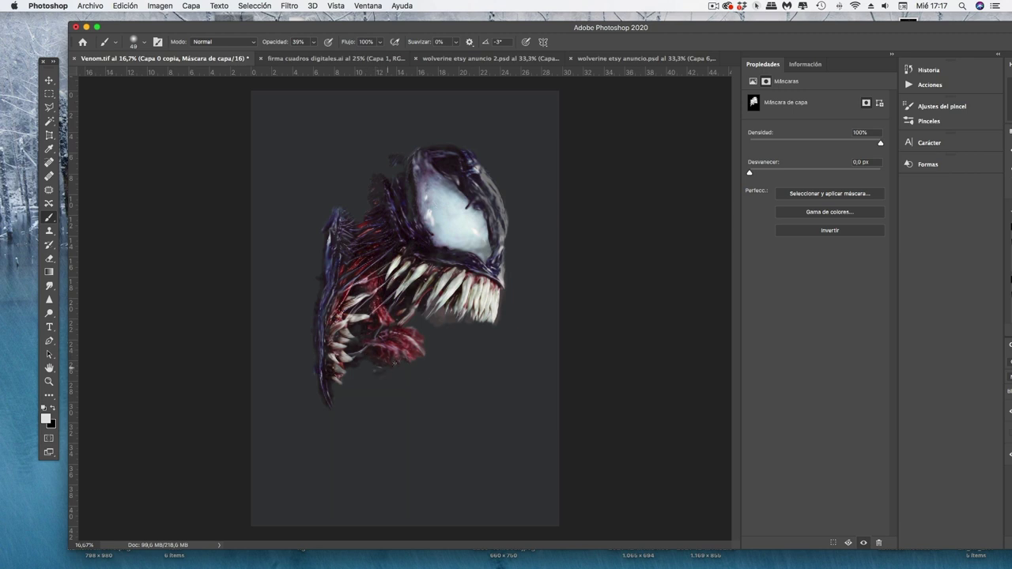
pyautogui.moveTo(426, 365); pyautogui.dragTo(408, 364)
pyautogui.click(46, 418)
pyautogui.click(552, 113)
pyautogui.moveTo(427, 375)
pyautogui.mouseDown()
pyautogui.moveTo(431, 397)
pyautogui.moveTo(443, 395)
pyautogui.moveTo(435, 365)
pyautogui.moveTo(451, 434)
pyautogui.moveTo(443, 372)
pyautogui.mouseUp()
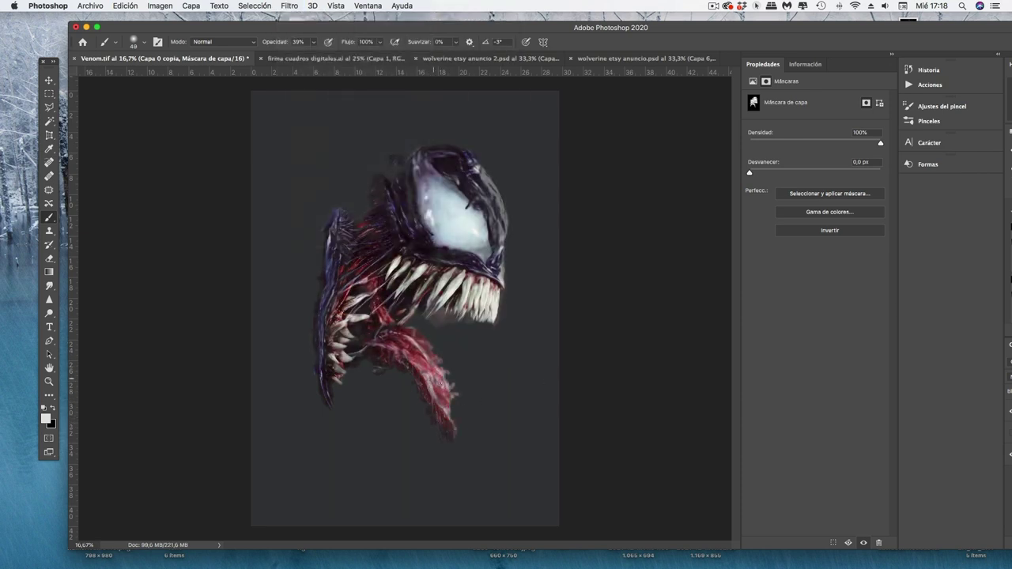
# Extend the red tongue downward with its tip hooking out to the right.
pyautogui.moveTo(448, 410)
pyautogui.mouseDown()
pyautogui.moveTo(449, 463)
pyautogui.moveTo(465, 448)
pyautogui.moveTo(463, 425)
pyautogui.mouseUp()
pyautogui.press('x')
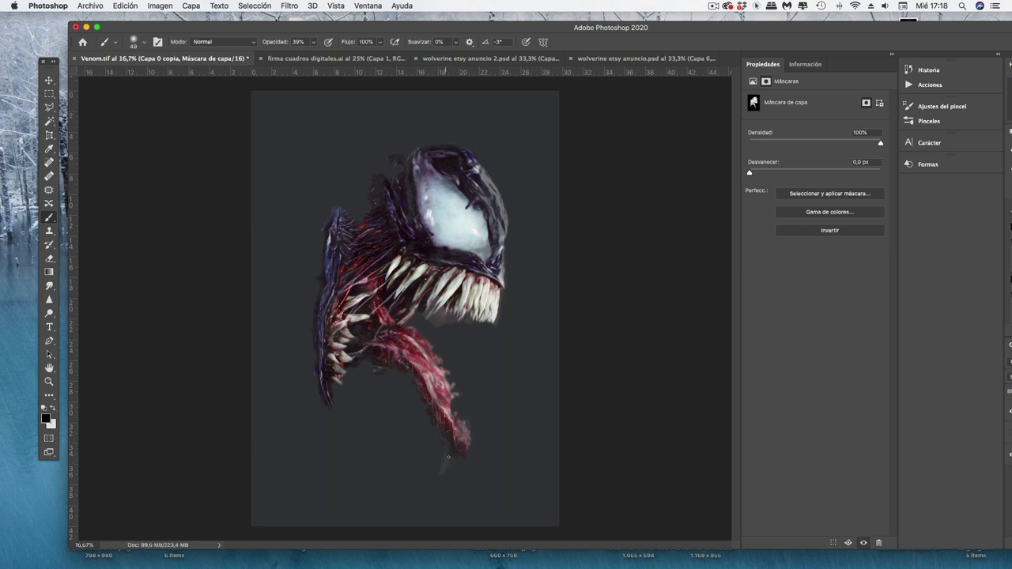
pyautogui.press('x')
pyautogui.moveTo(479, 433)
pyautogui.mouseDown()
pyautogui.moveTo(452, 397)
pyautogui.moveTo(487, 453)
pyautogui.moveTo(531, 441)
pyautogui.mouseUp()
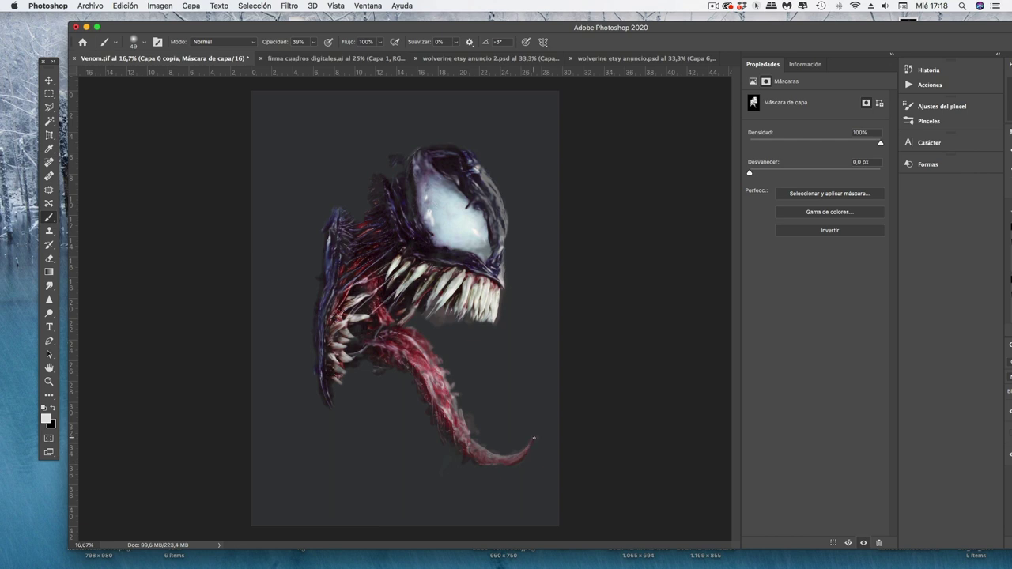
pyautogui.moveTo(466, 436); pyautogui.dragTo(433, 345)
pyautogui.moveTo(455, 395)
pyautogui.mouseDown()
pyautogui.moveTo(490, 459)
pyautogui.moveTo(468, 436)
pyautogui.mouseUp()
# Keeping white paint, extend the top of Venom's head upward.
pyautogui.click(46, 418)
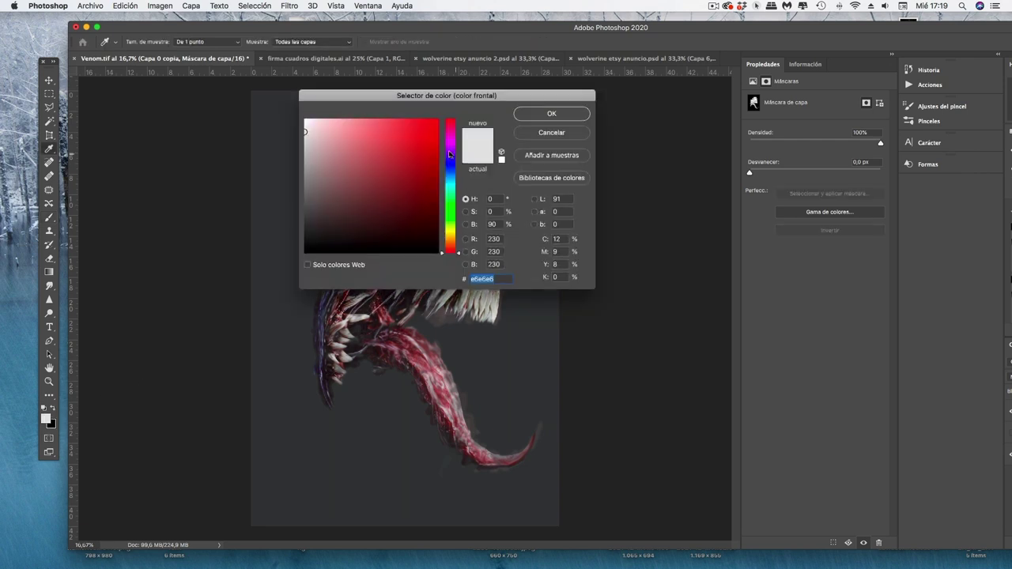
pyautogui.press('Escape')
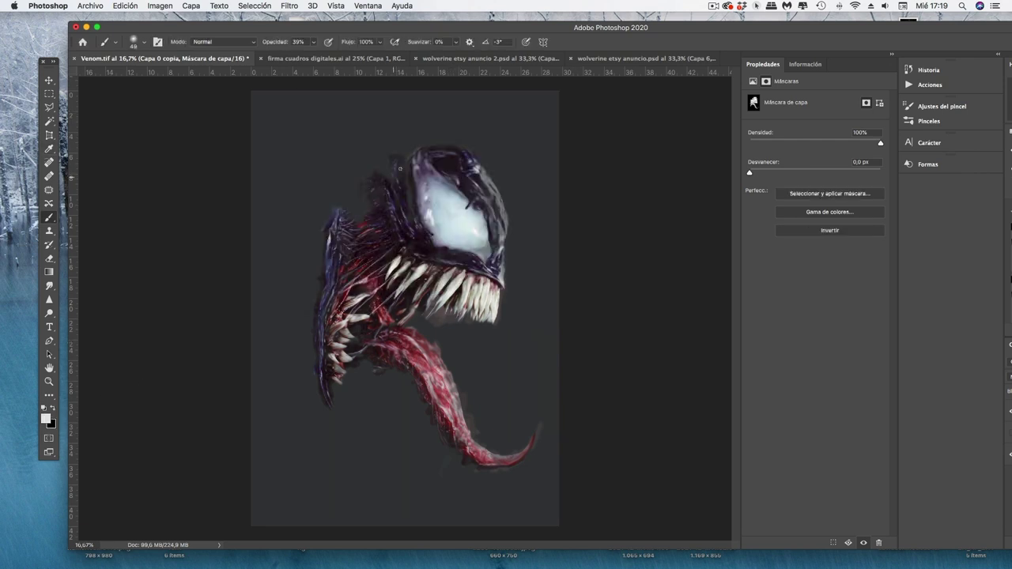
pyautogui.moveTo(439, 152)
pyautogui.mouseDown()
pyautogui.moveTo(471, 147)
pyautogui.moveTo(433, 130)
pyautogui.mouseUp()
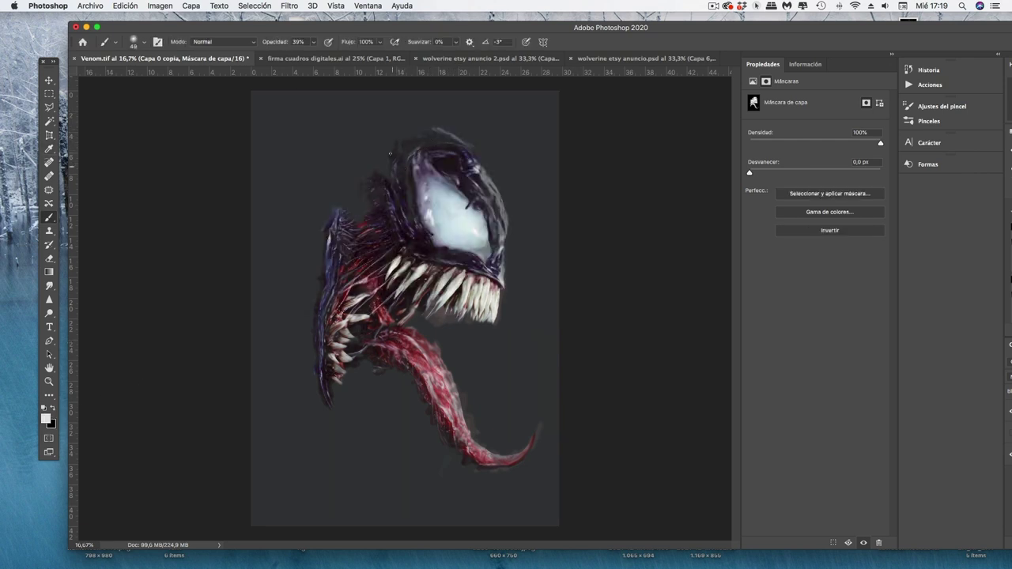